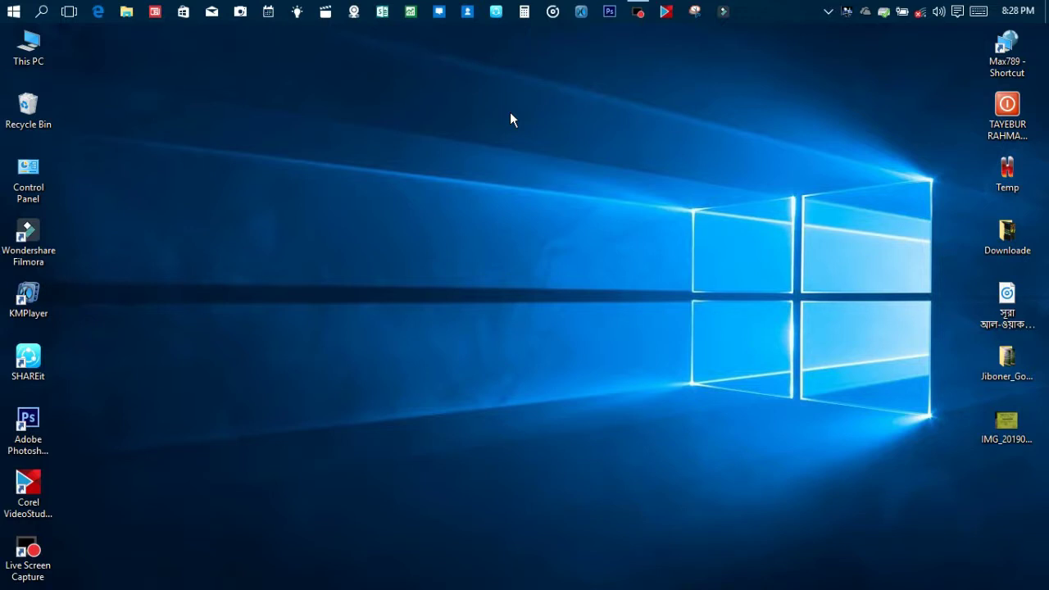
# - Run gpedit.msc to open the Local Group Policy Editor, and enlarge its window and tree pane for full folder names
pyautogui.press('super+r')
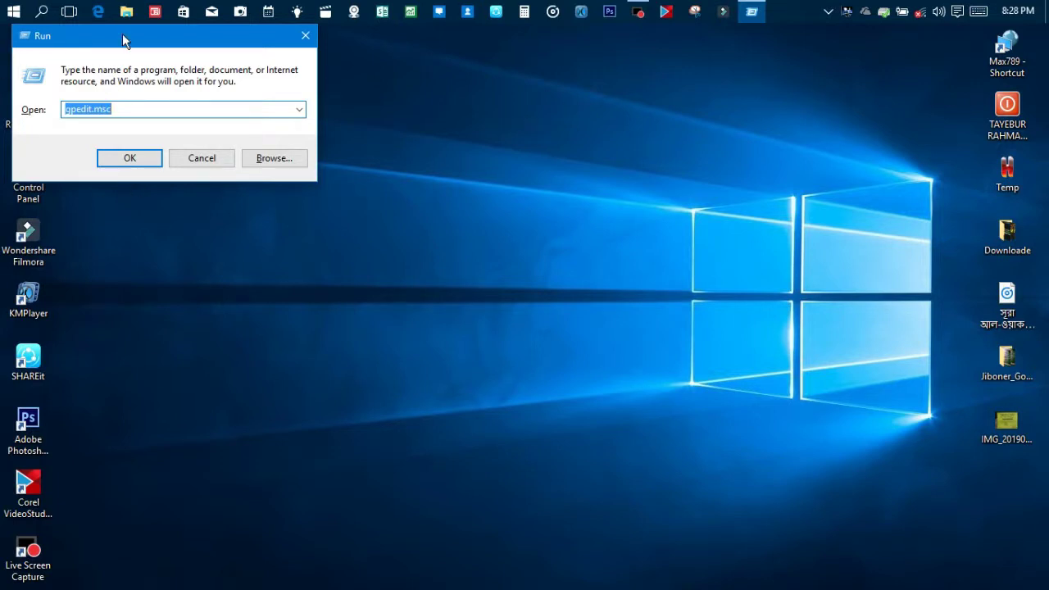
pyautogui.moveTo(119, 36); pyautogui.dragTo(494, 123)
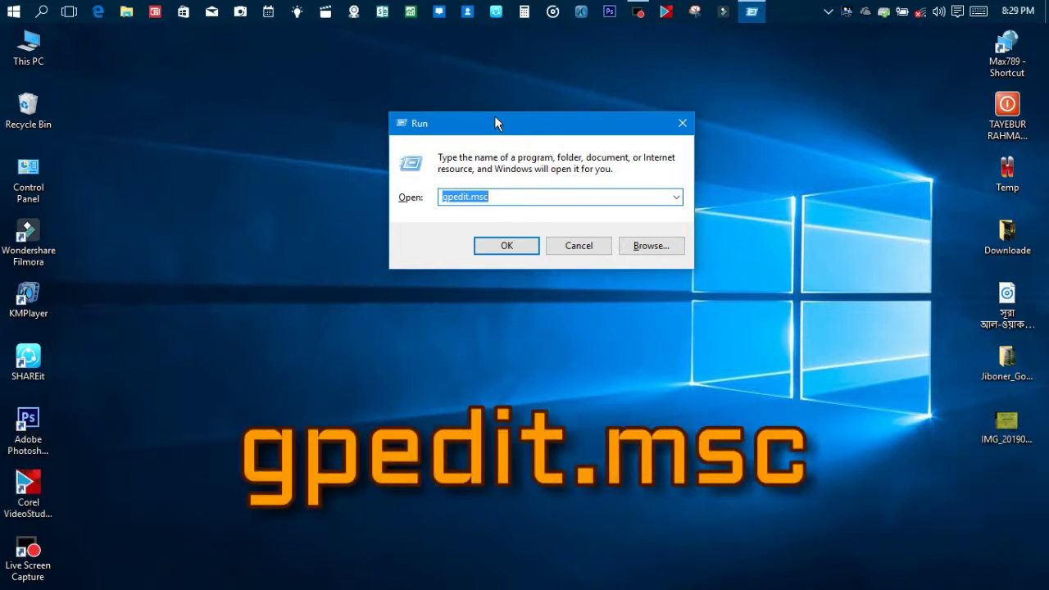
pyautogui.press('Return')
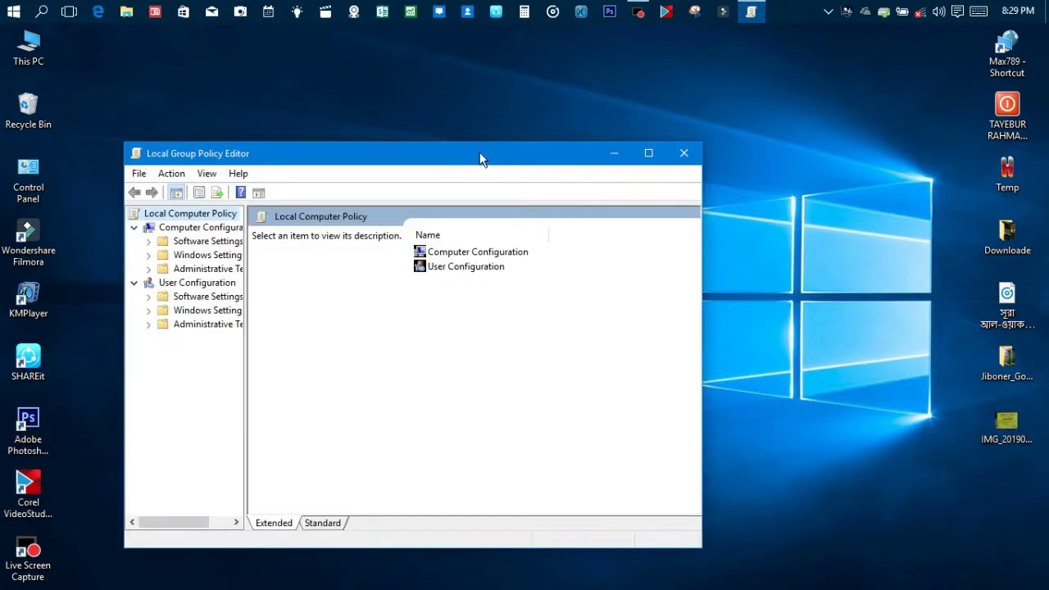
pyautogui.doubleClick(481, 152)
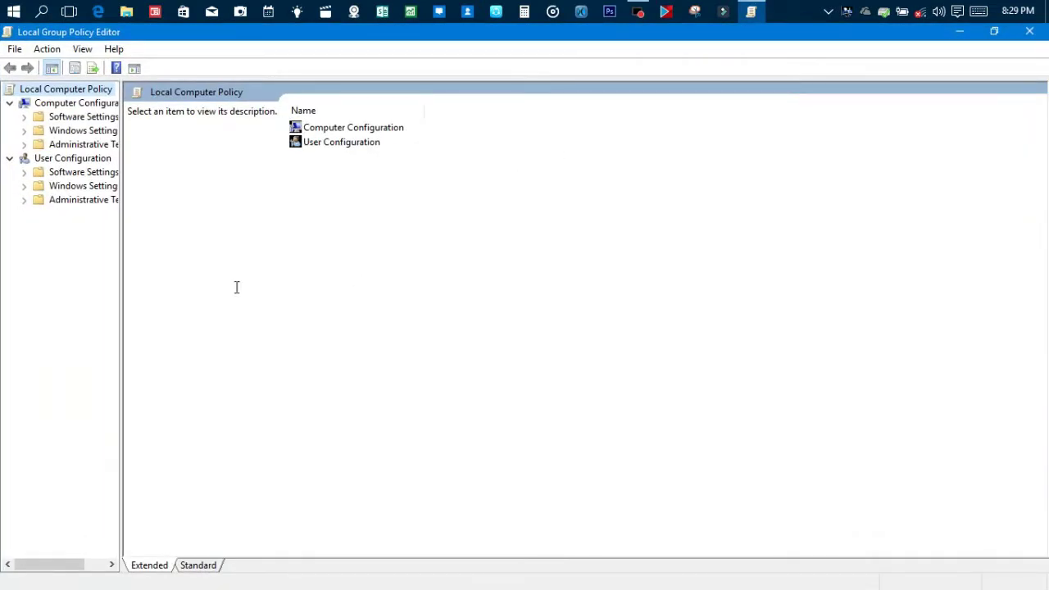
pyautogui.moveTo(121, 236); pyautogui.dragTo(191, 234)
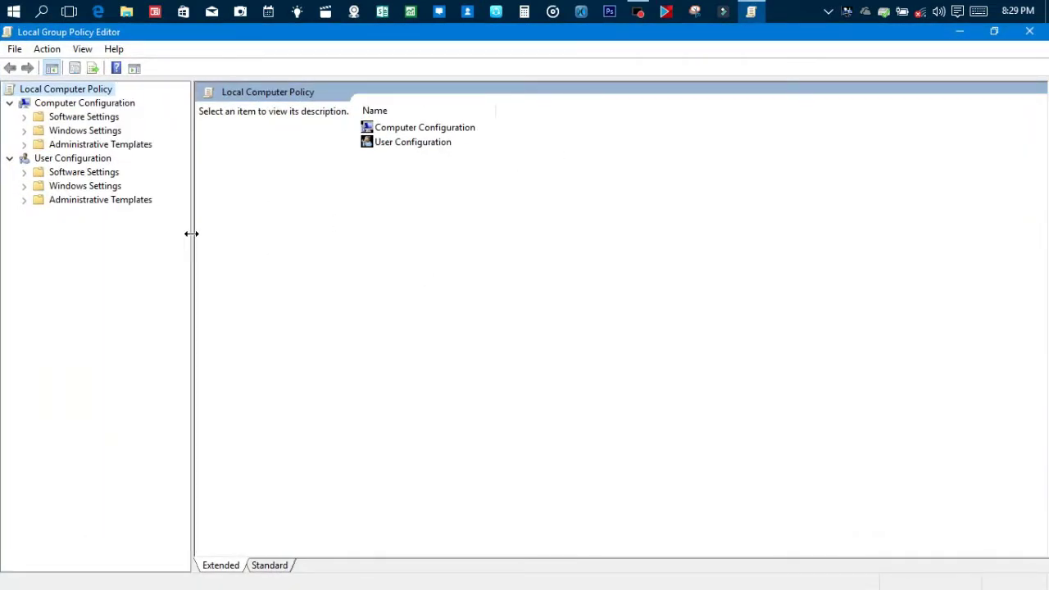
# - Open the "Hide these specified drives in My Computer" policy from User Configuration > Administrative Templates > Windows Components > File Explorer
pyautogui.doubleClick(74, 203)
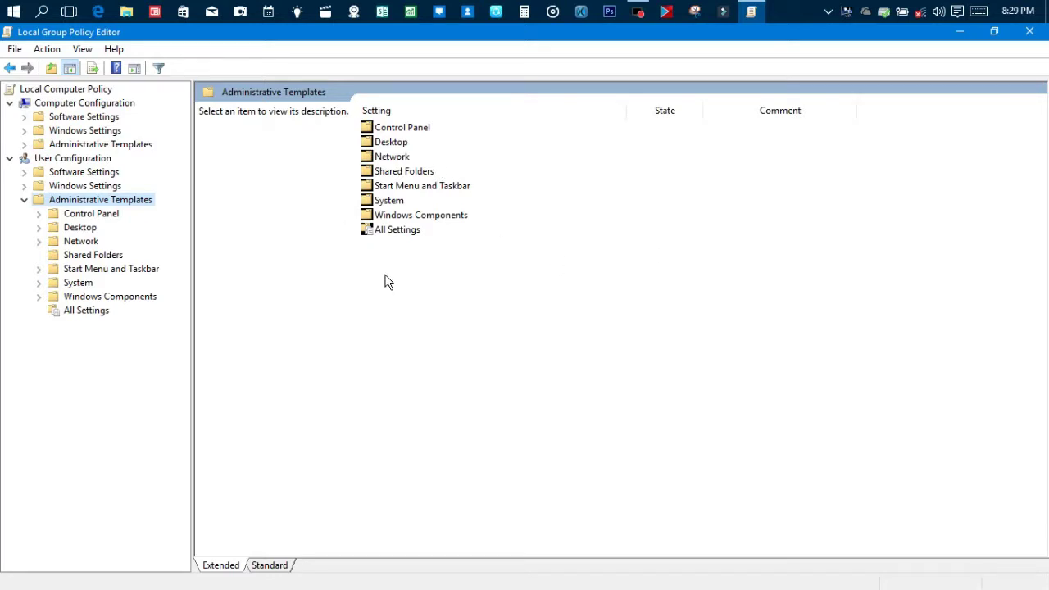
pyautogui.doubleClick(403, 216)
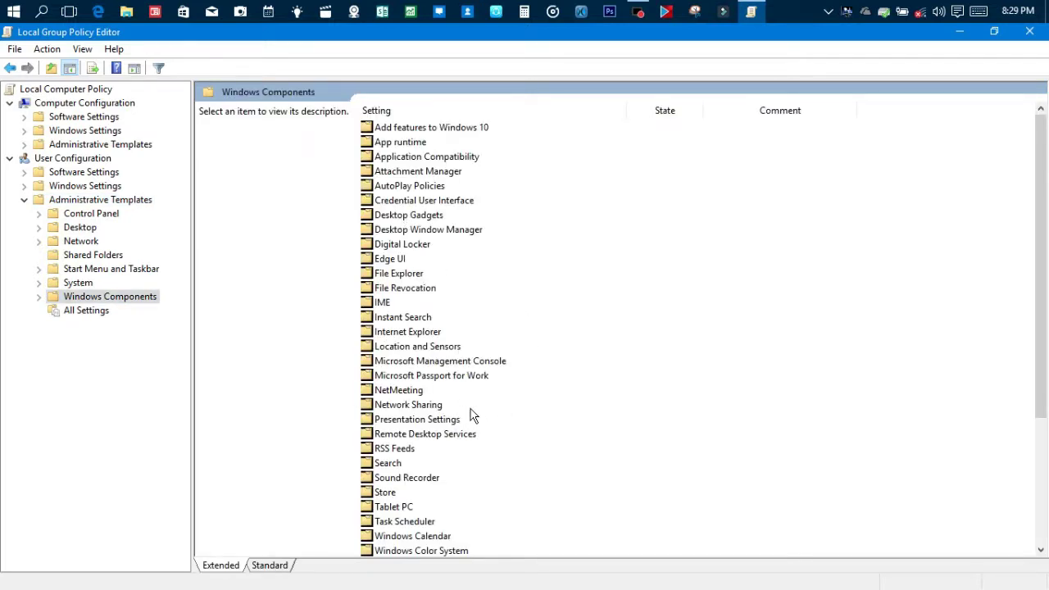
pyautogui.doubleClick(432, 277)
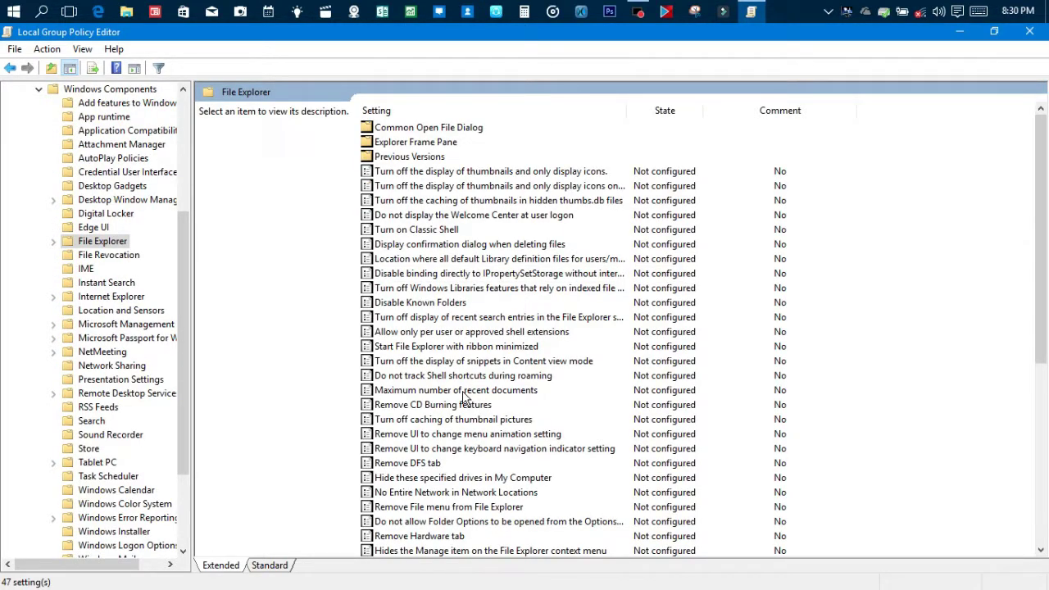
pyautogui.click(416, 479)
pyautogui.doubleClick(416, 478)
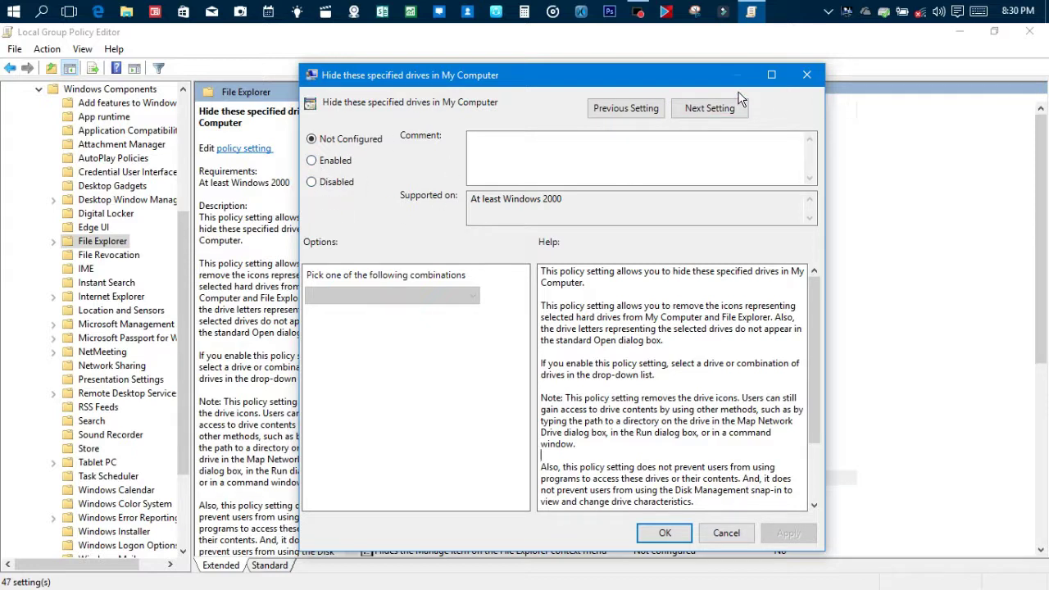
# - Switch to This PC to examine which drives are listed, including drive D, and close that window
pyautogui.click(13, 10)
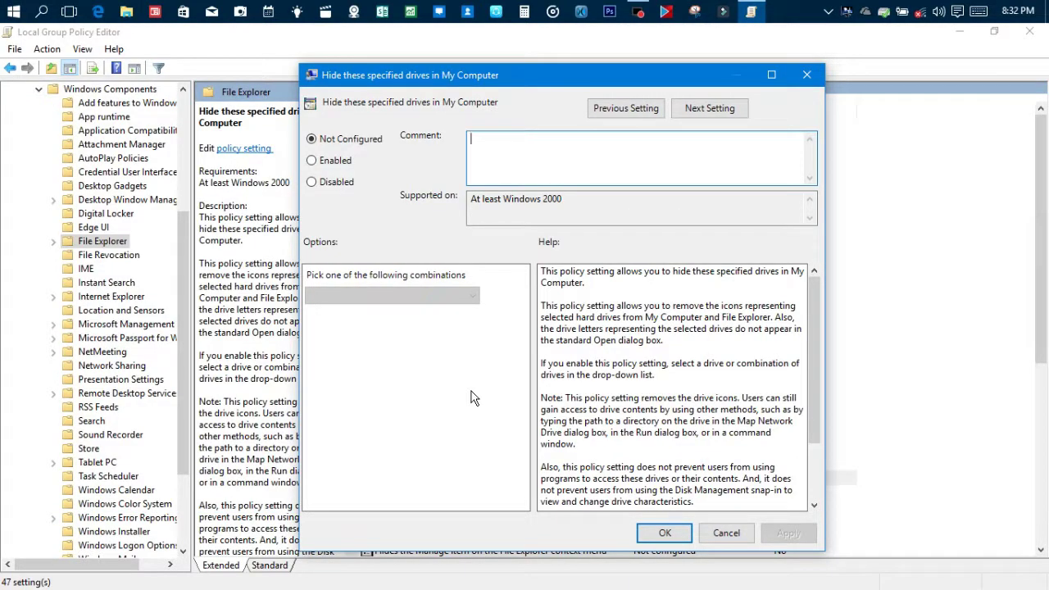
pyautogui.press('super')
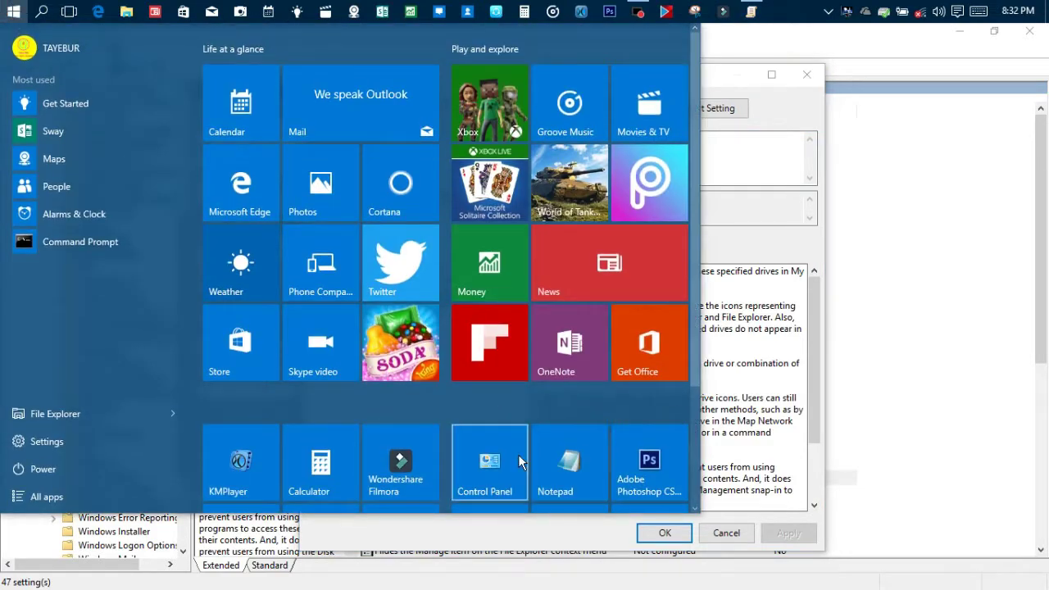
pyautogui.scroll(-3, 525, 450)
pyautogui.scroll(-1, 529, 455)
pyautogui.click(491, 469)
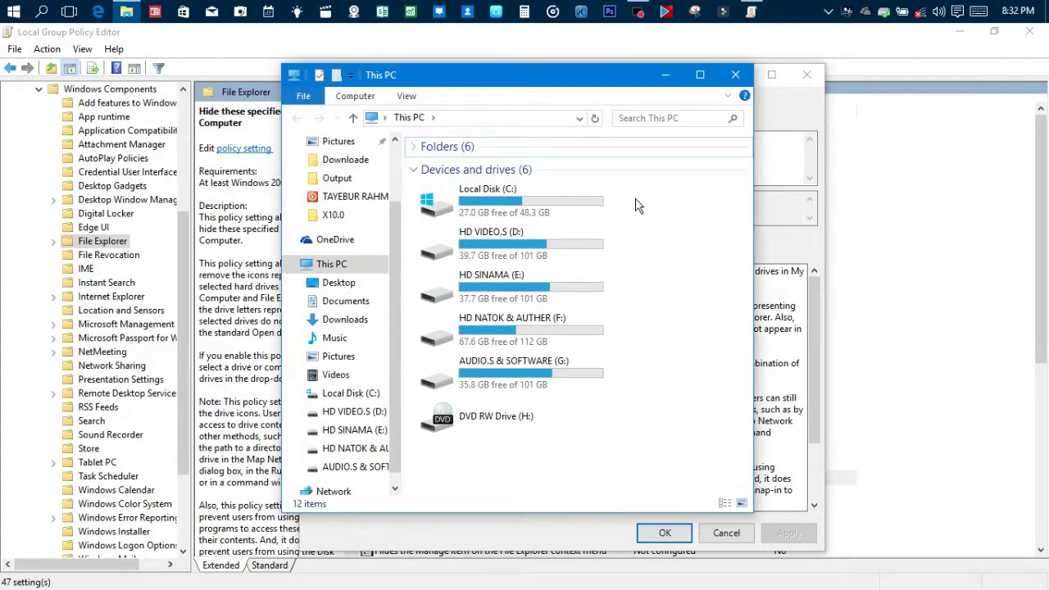
pyautogui.moveTo(635, 199); pyautogui.dragTo(521, 383)
pyautogui.click(686, 281)
pyautogui.click(506, 251)
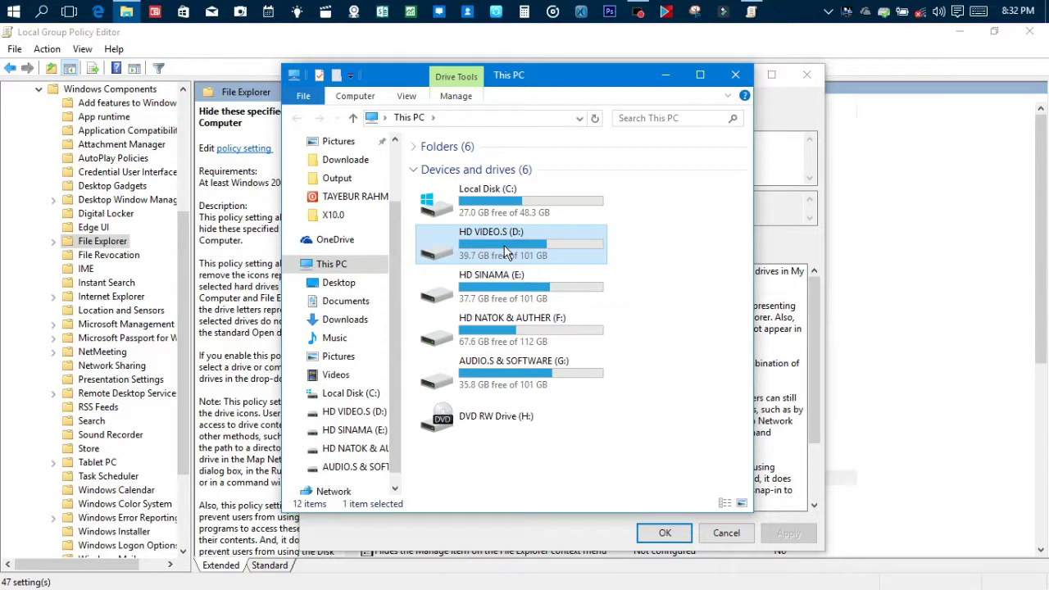
pyautogui.rightClick(636, 230)
pyautogui.click(658, 289)
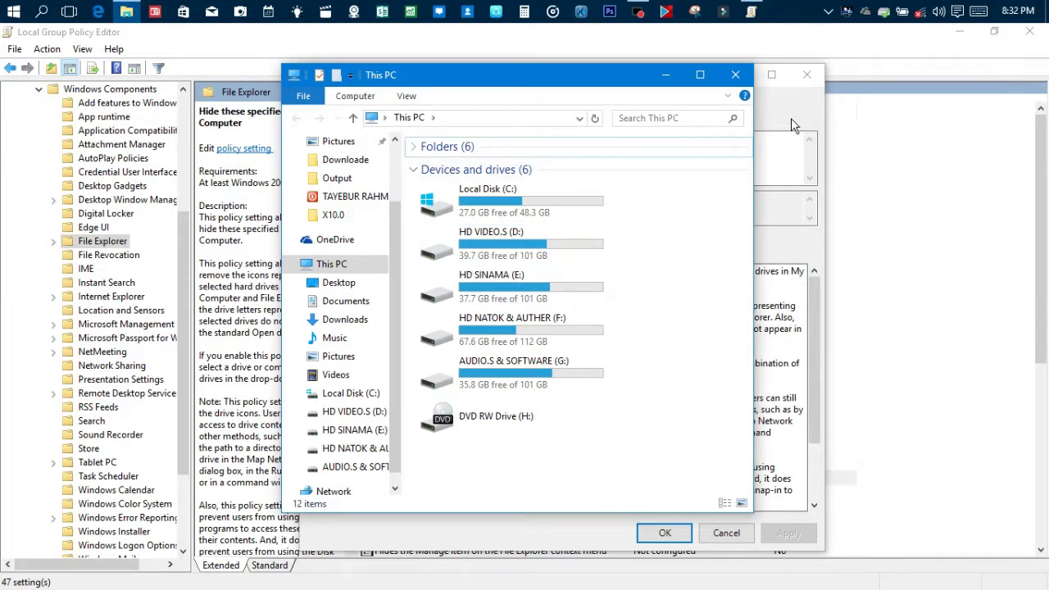
pyautogui.click(736, 75)
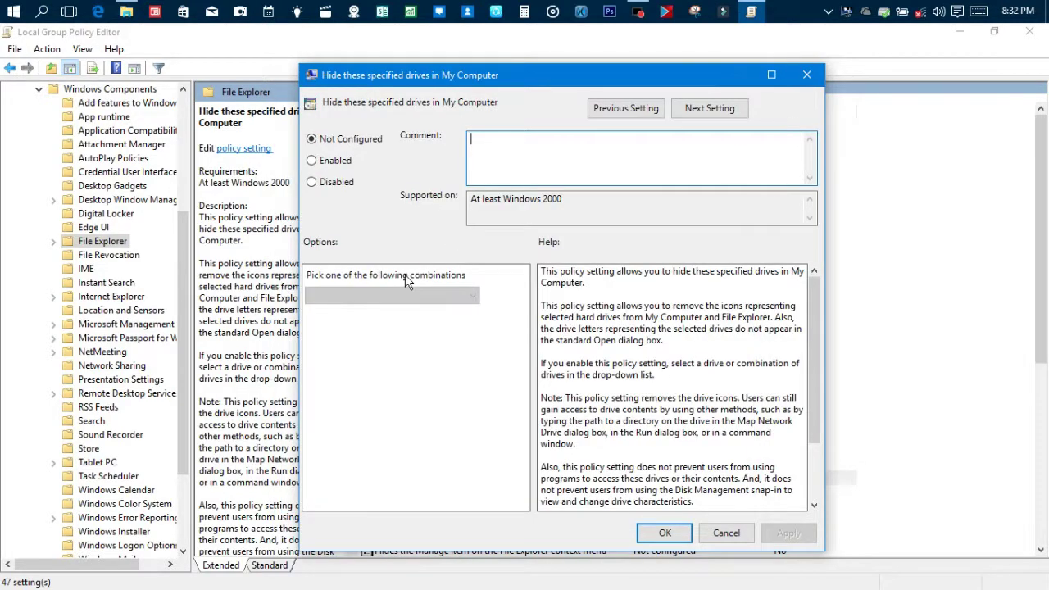
# - Enable the drive-hiding policy with the combination "Restrict D drive only" and apply it
pyautogui.click(312, 161)
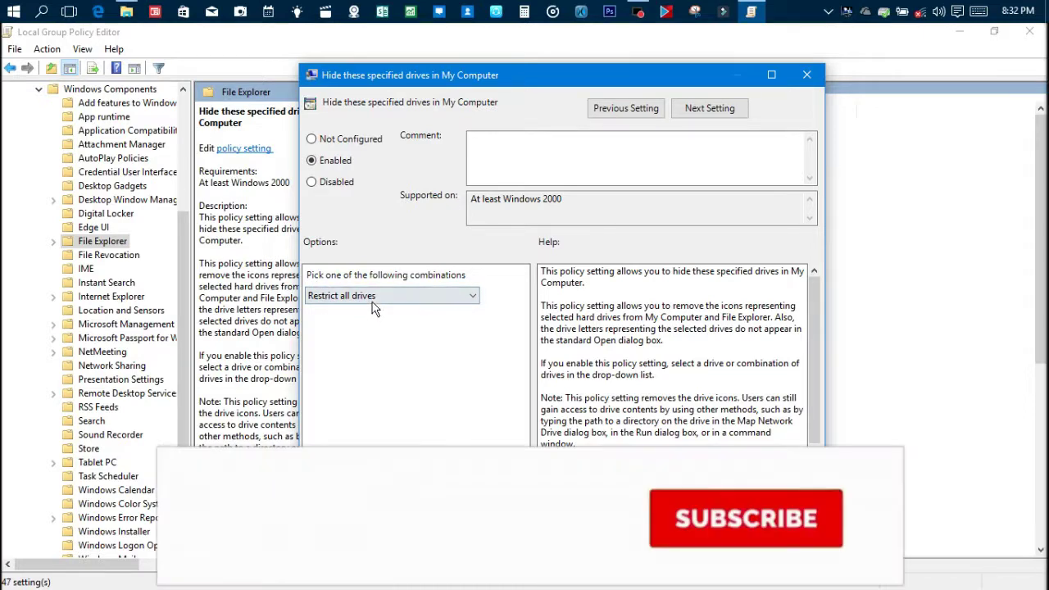
pyautogui.click(471, 297)
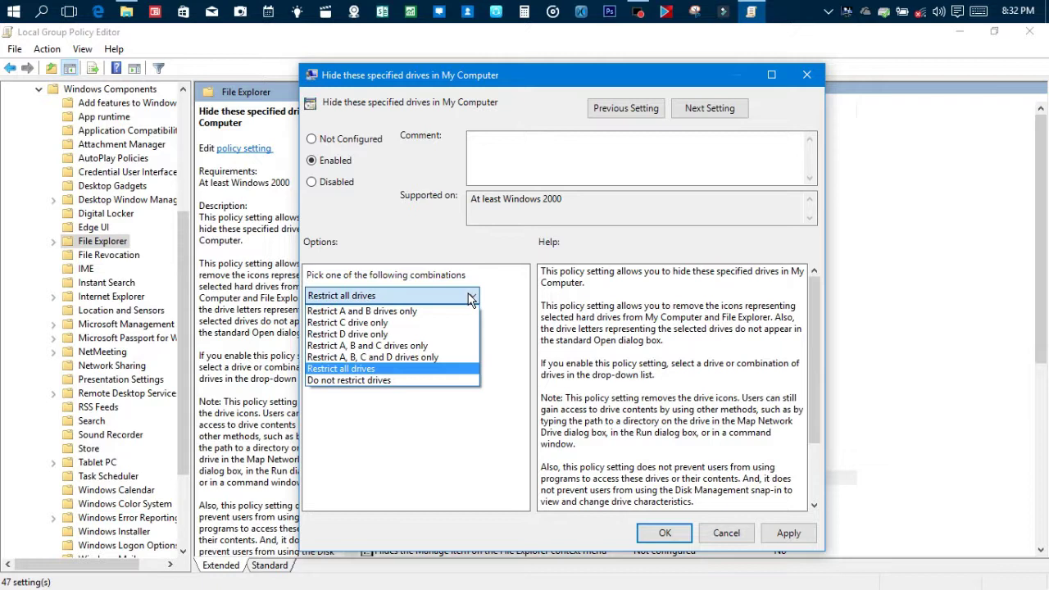
pyautogui.click(385, 337)
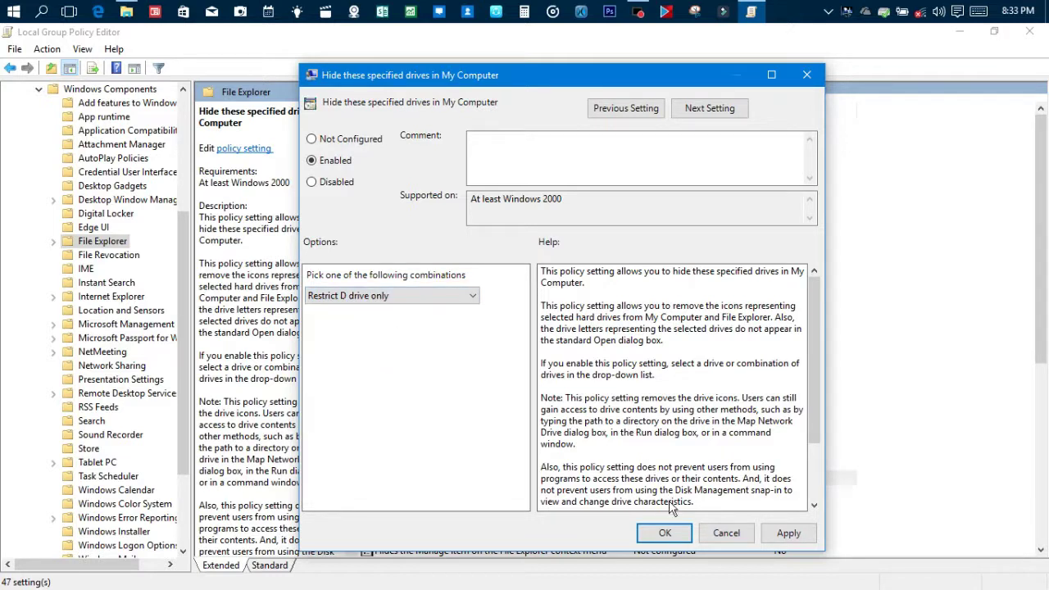
pyautogui.click(790, 533)
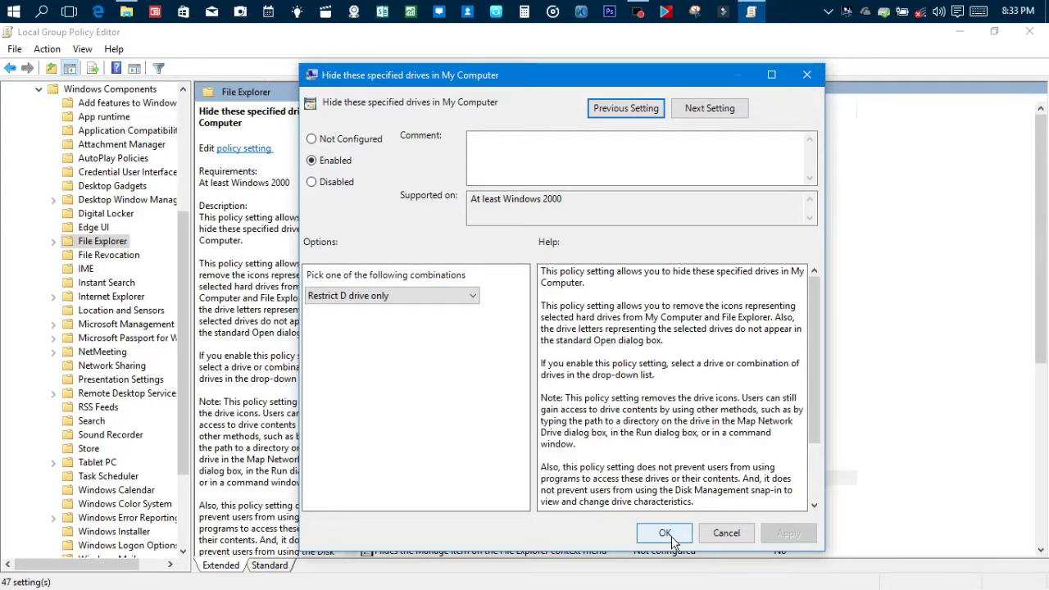
pyautogui.click(664, 534)
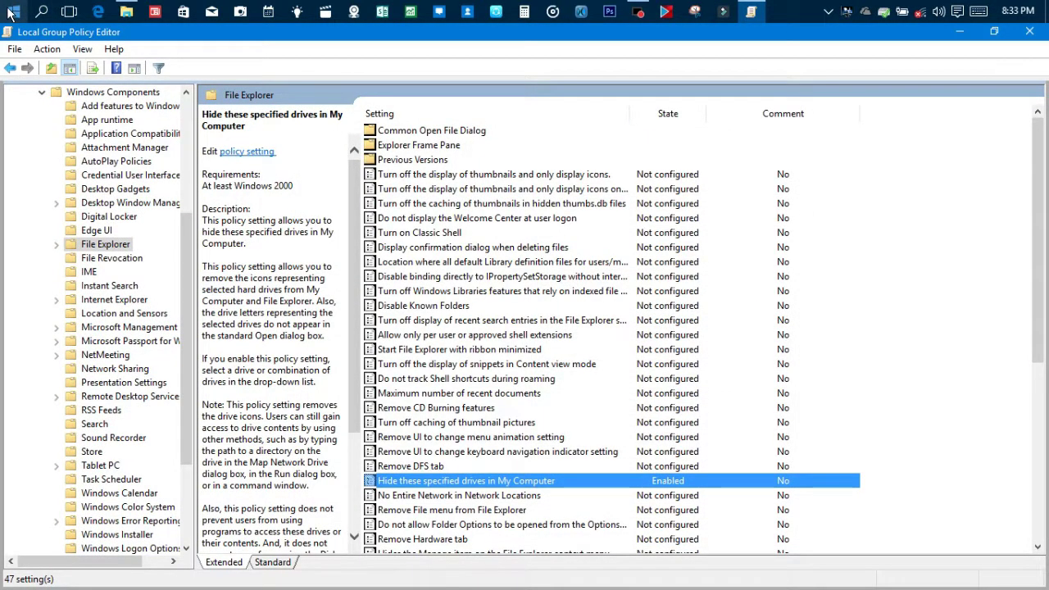
# - Open and refresh This PC to check whether drive D is still listed, and return to the Local Group Policy Editor
pyautogui.click(12, 12)
pyautogui.scroll(-2, 530, 427)
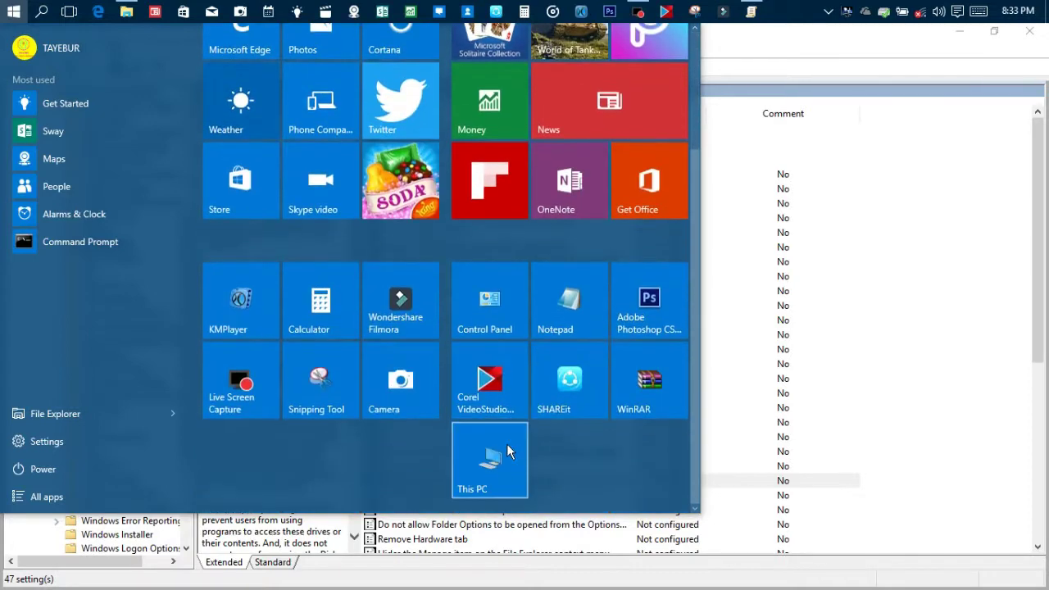
pyautogui.click(507, 461)
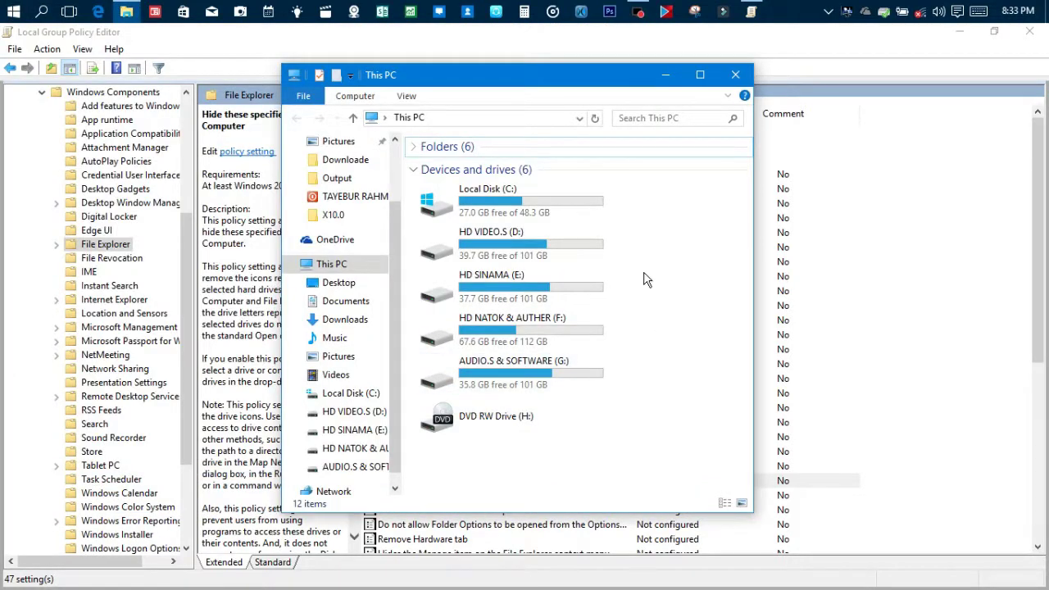
pyautogui.click(673, 231)
pyautogui.rightClick(673, 233)
pyautogui.click(726, 295)
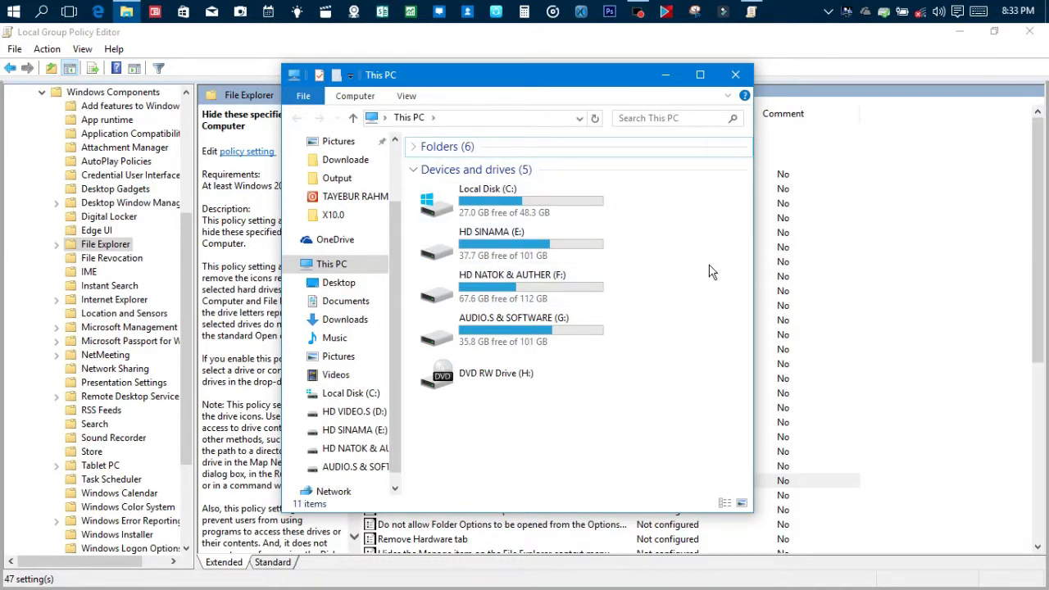
pyautogui.moveTo(658, 191); pyautogui.dragTo(546, 338)
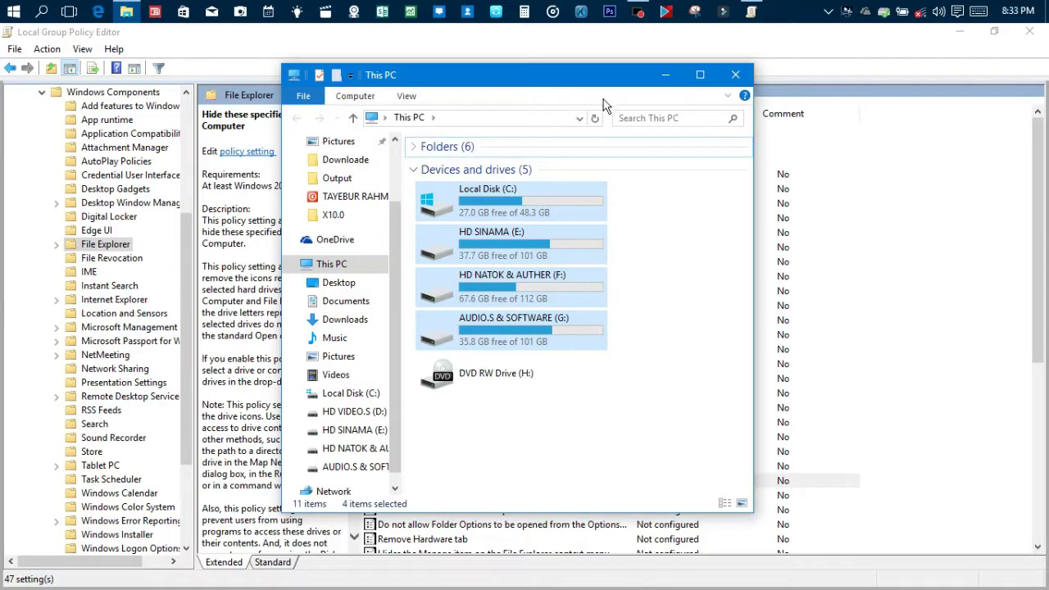
pyautogui.moveTo(582, 75); pyautogui.dragTo(625, 85)
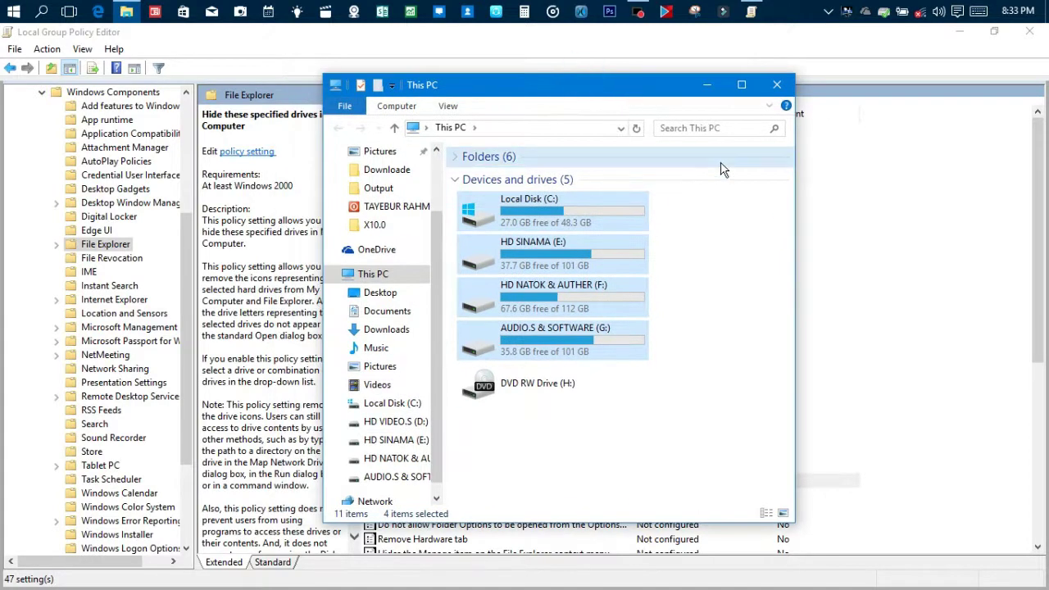
pyautogui.click(447, 578)
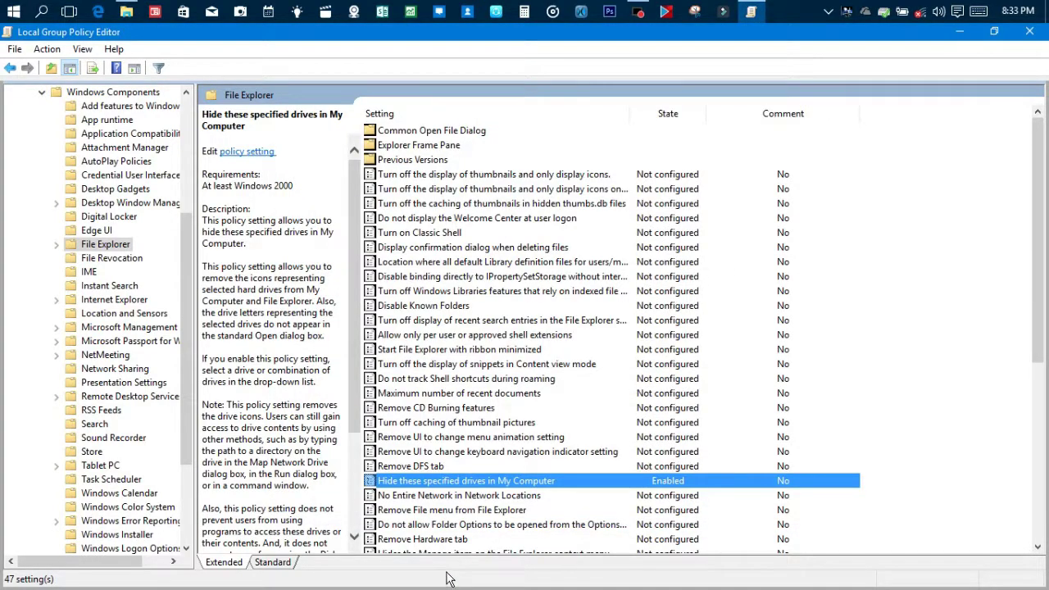
# - Set the "Hide these specified drives in My Computer" policy back to Not Configured and apply it
pyautogui.doubleClick(505, 484)
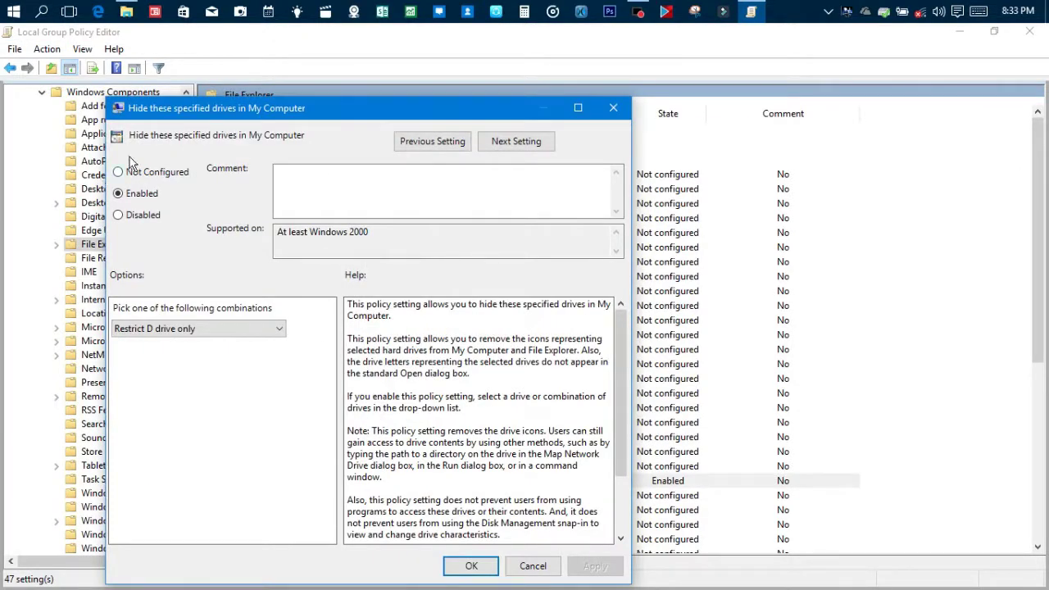
pyautogui.moveTo(227, 107); pyautogui.dragTo(368, 86)
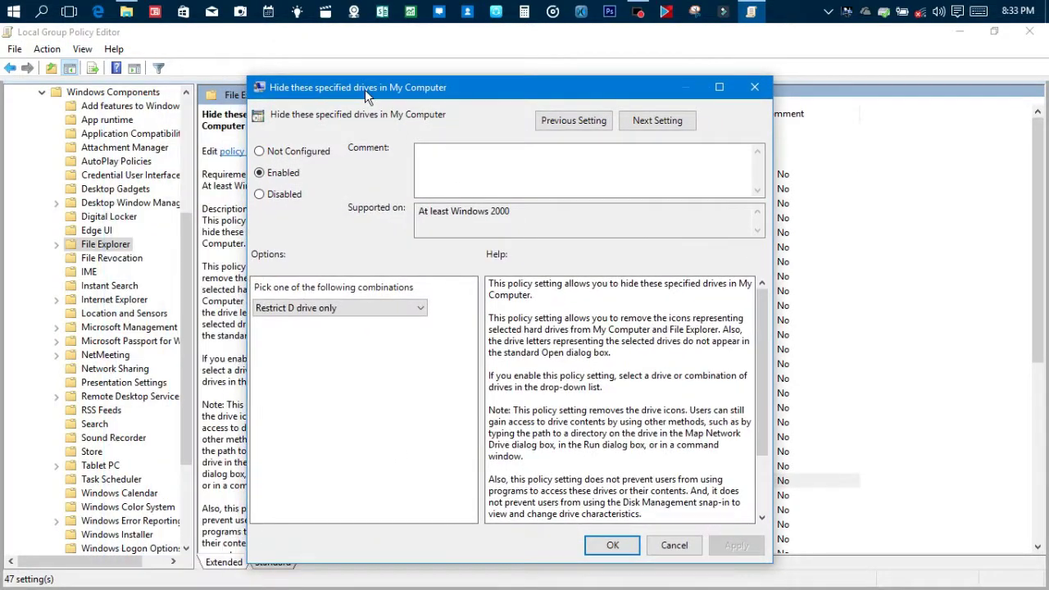
pyautogui.click(261, 154)
pyautogui.click(731, 547)
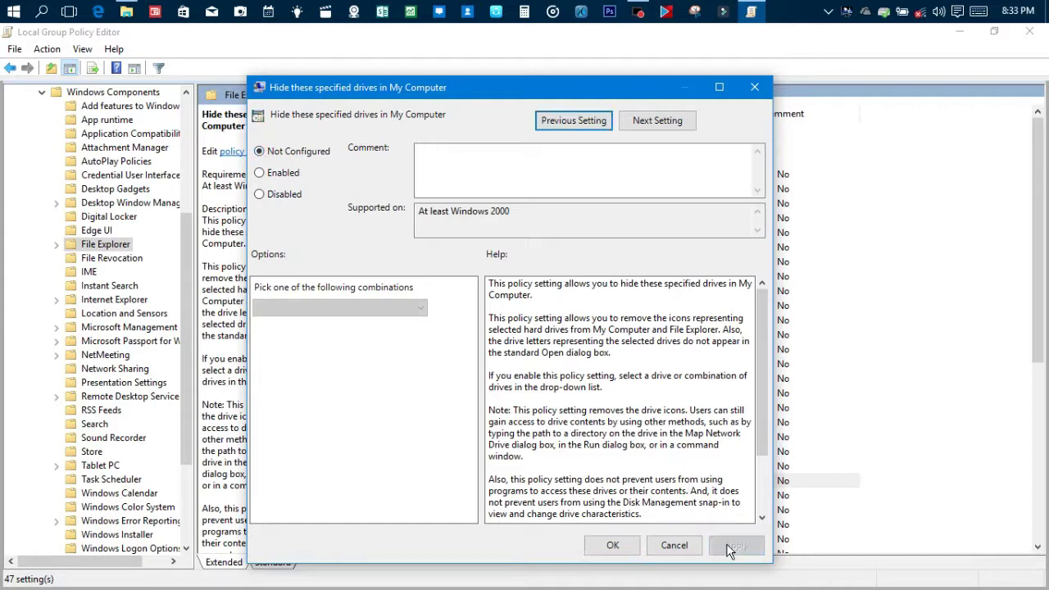
pyautogui.click(612, 545)
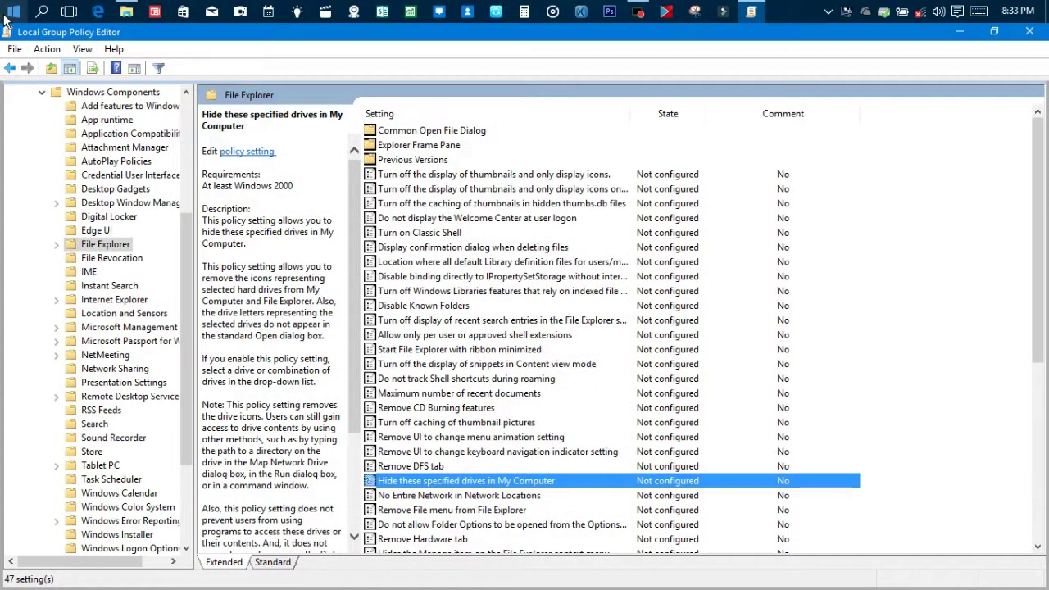
# - Reopen This PC and refresh the drive list to check whether drive D is shown again
pyautogui.click(6, 17)
pyautogui.scroll(-3, 459, 459)
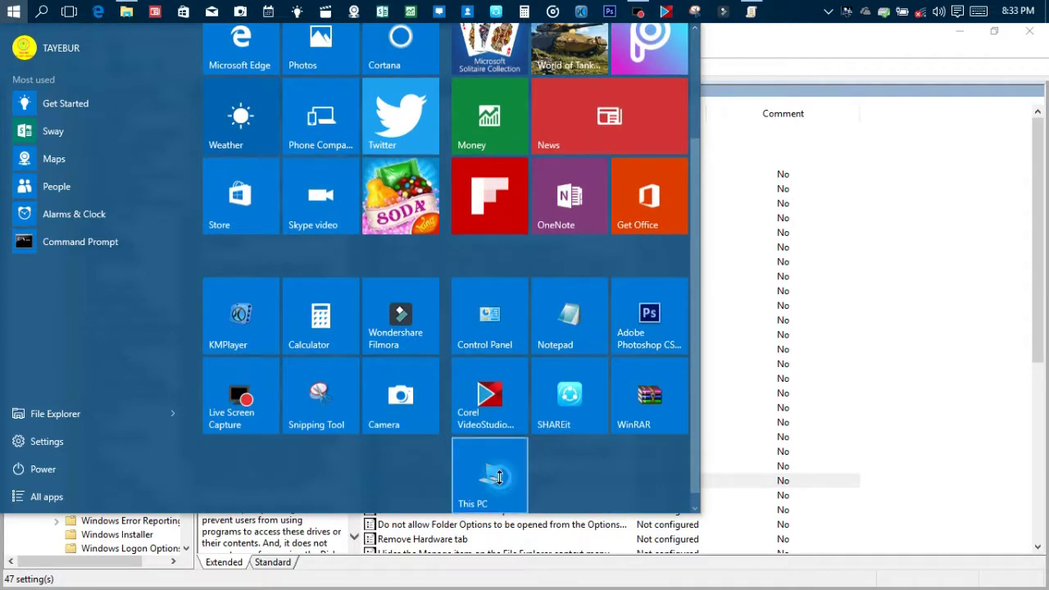
pyautogui.click(498, 477)
pyautogui.rightClick(689, 228)
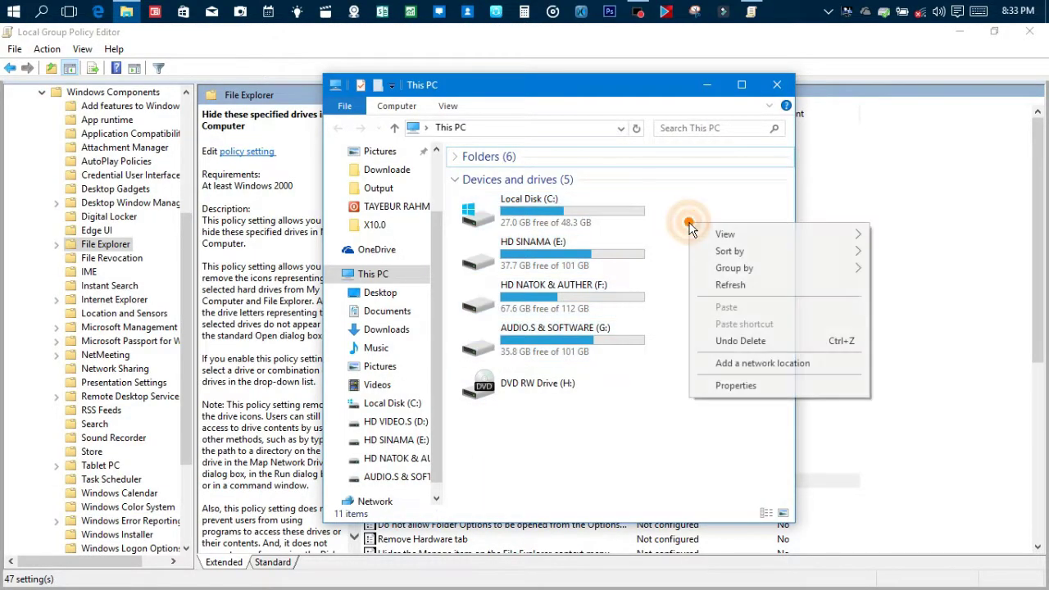
pyautogui.click(747, 287)
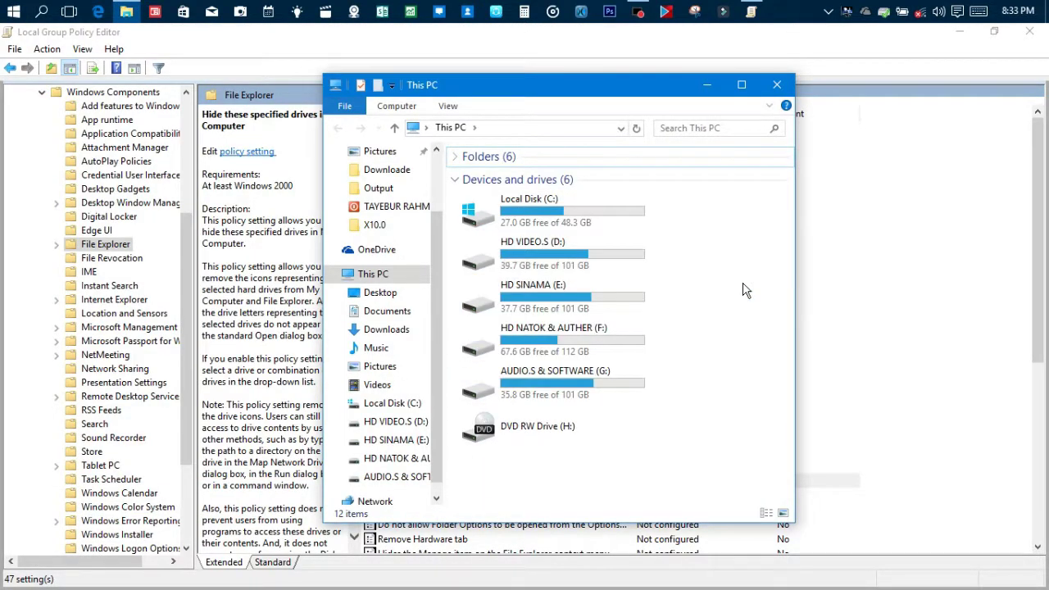
pyautogui.rightClick(707, 265)
pyautogui.click(742, 329)
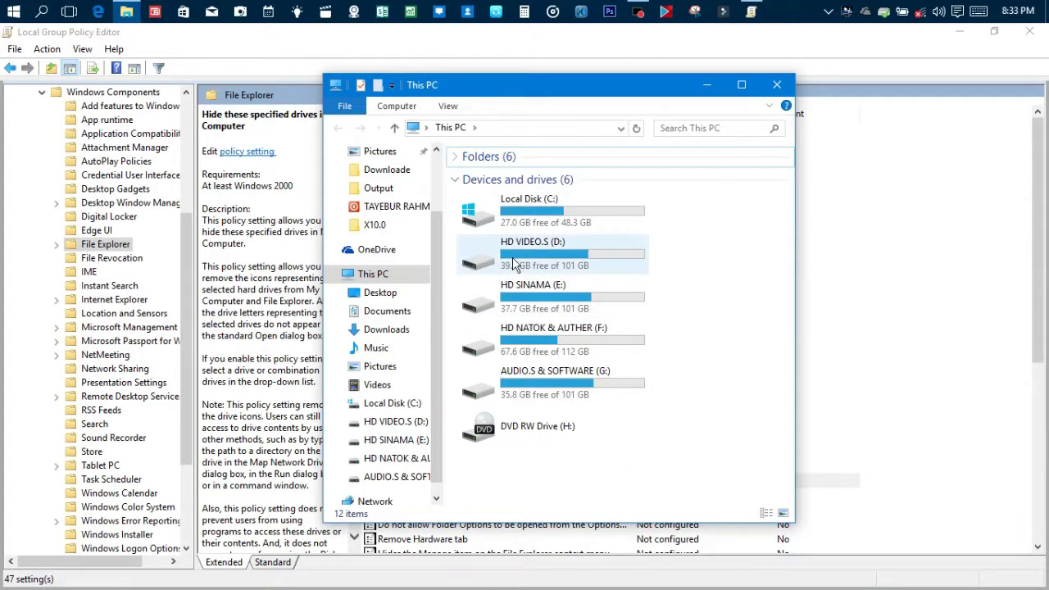
pyautogui.rightClick(693, 236)
pyautogui.click(726, 292)
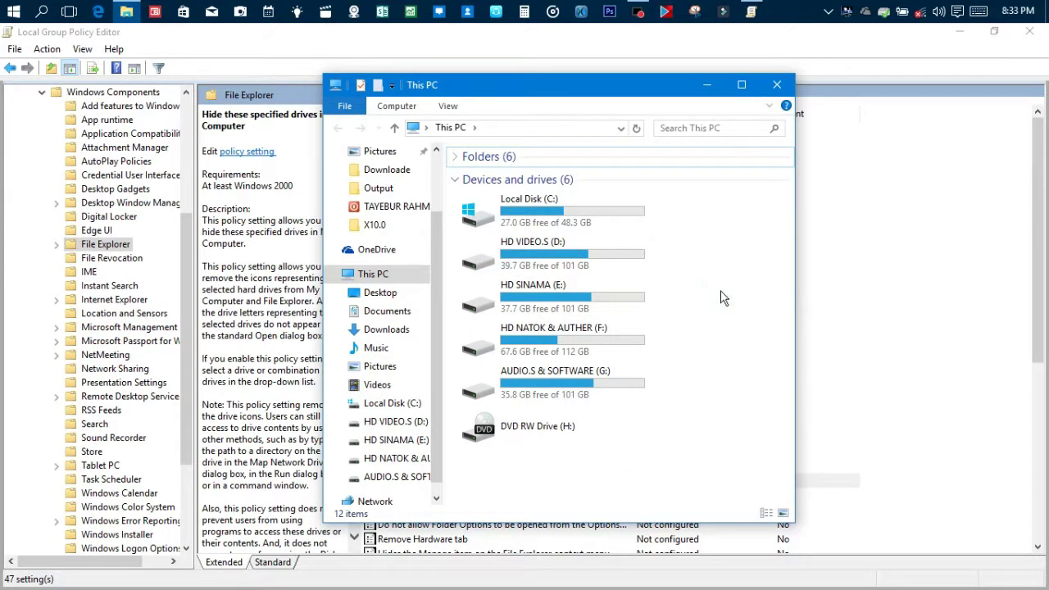